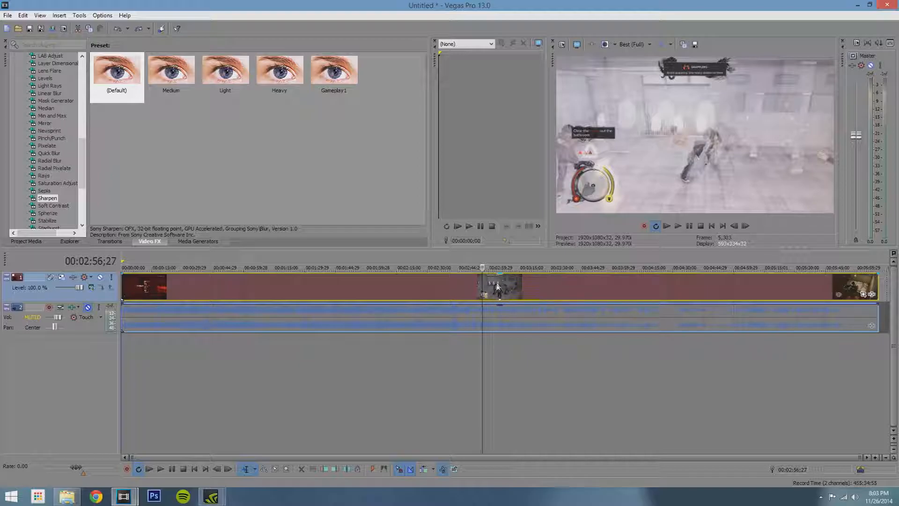
Disable resampling and turn off Maintain aspect ratio in the gameplay video event's properties.
{"action": "right_click", "coordinate": [516, 290]}
{"action": "left_click", "coordinate": [554, 480]}
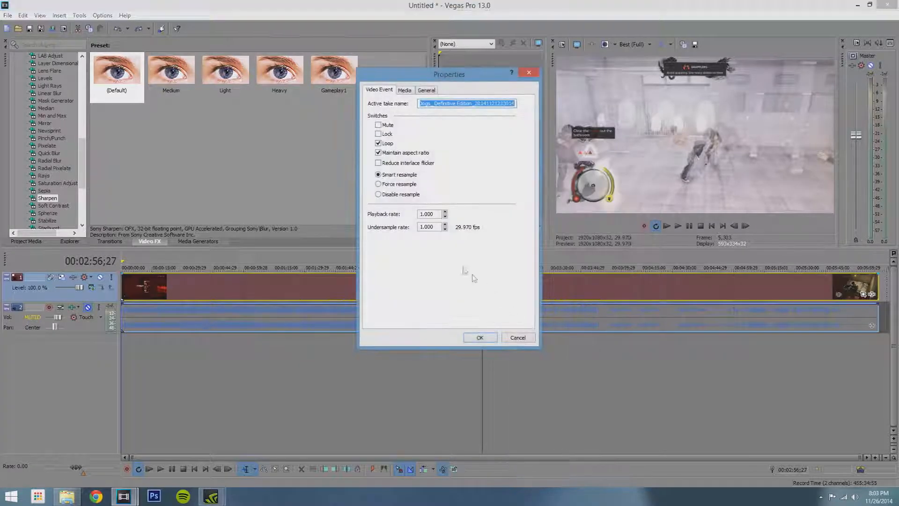
{"action": "left_click", "coordinate": [389, 196]}
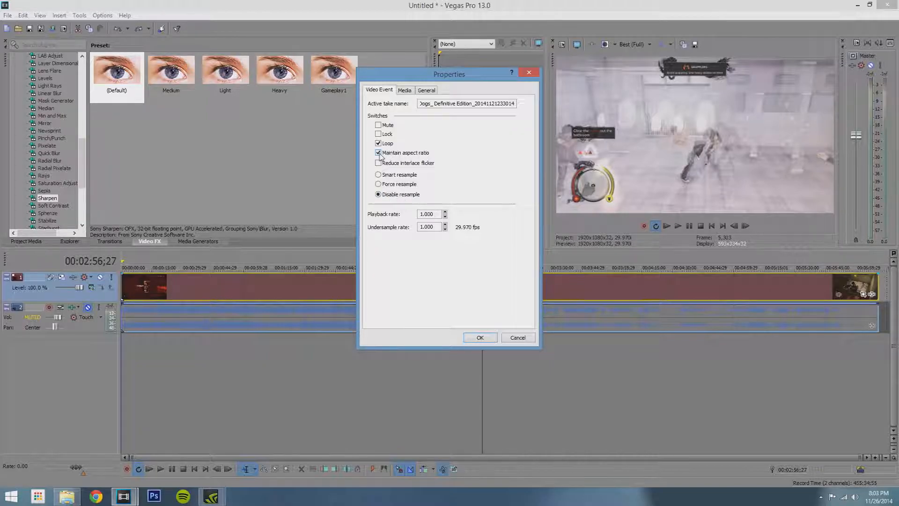
{"action": "left_click", "coordinate": [379, 153]}
{"action": "left_click", "coordinate": [475, 341]}
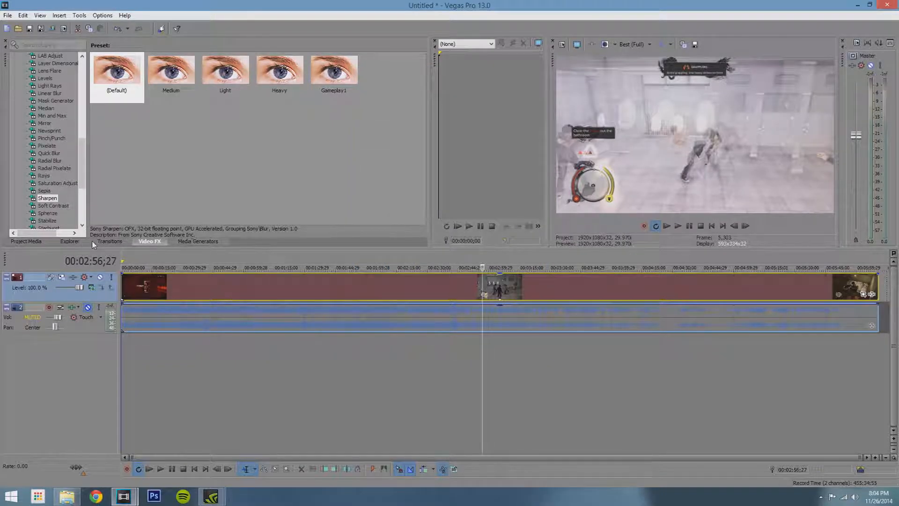
Apply the Sharpen effect to the gameplay video event using the Gameplay1 preset.
{"action": "scroll", "coordinate": [78, 158], "scroll_direction": "down", "scroll_amount": 2}
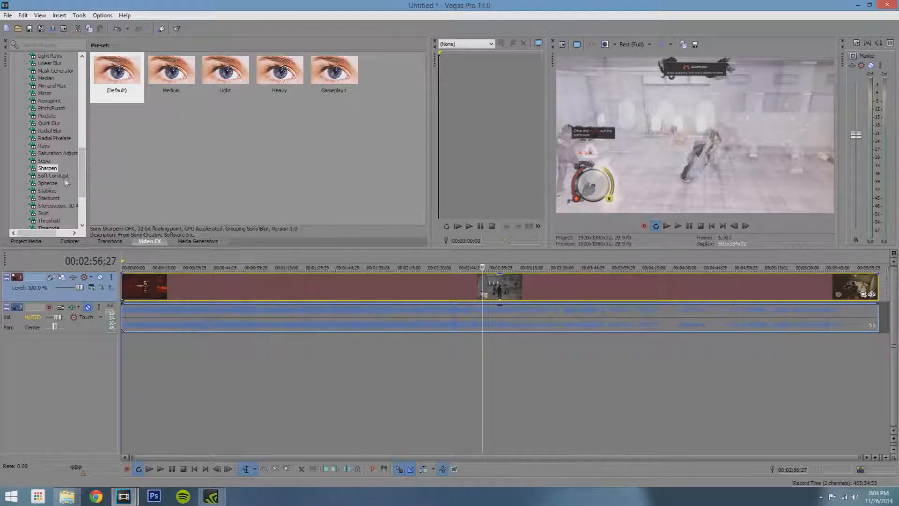
{"action": "left_click_drag", "start_coordinate": [49, 169], "coordinate": [313, 294]}
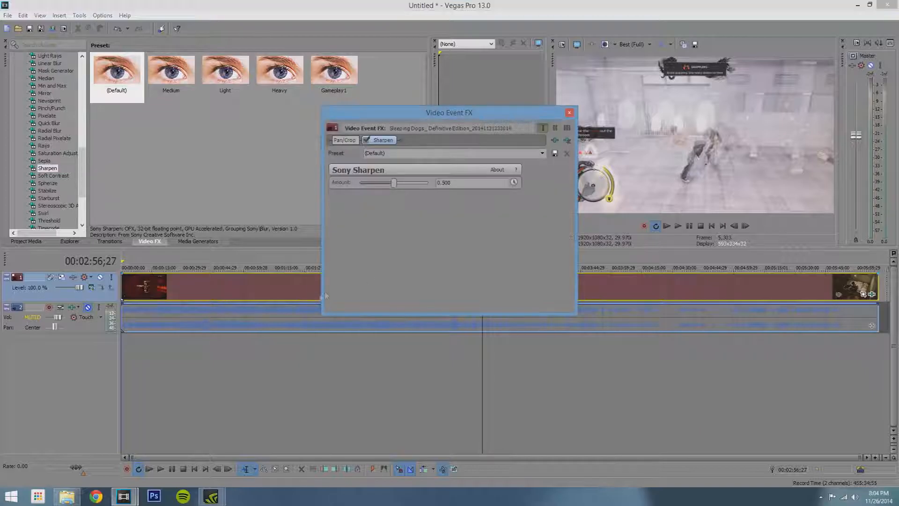
{"action": "left_click", "coordinate": [542, 153]}
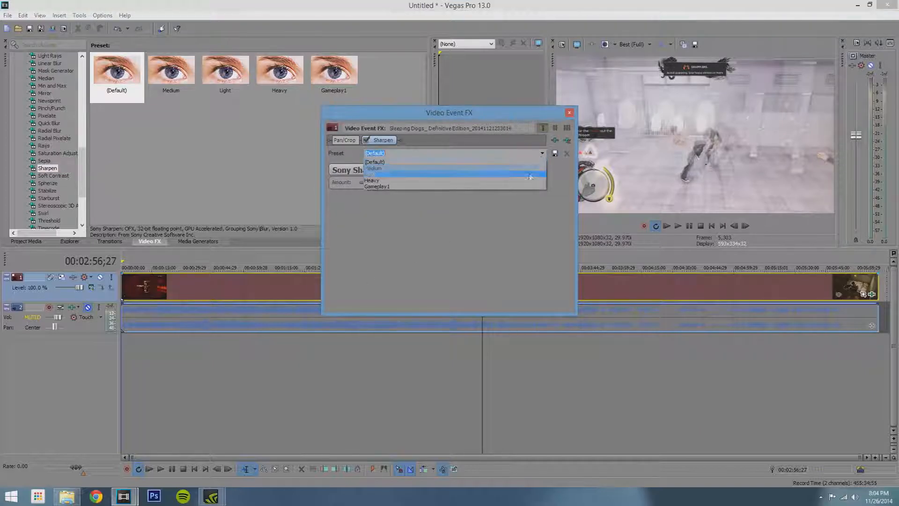
{"action": "left_click", "coordinate": [521, 184]}
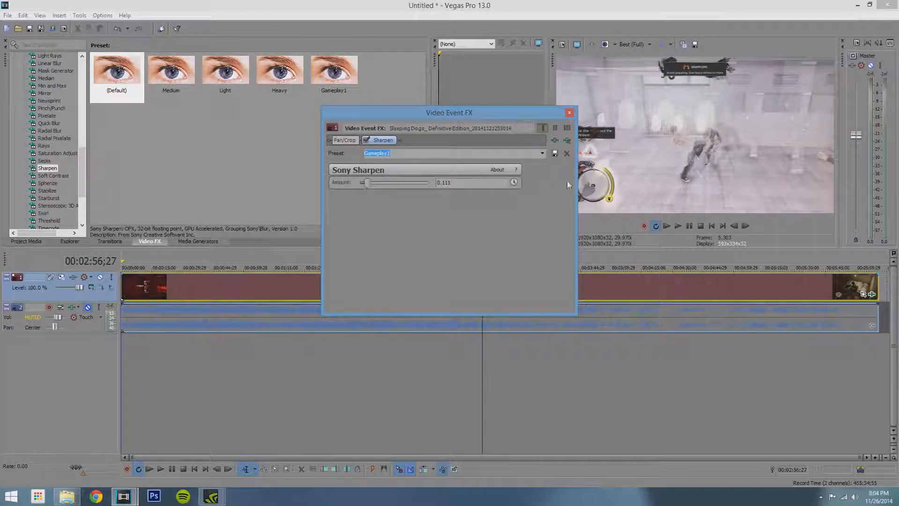
Try other Sharpen amounts, restore the Gameplay1 preset and close the effect settings.
{"action": "mouse_move", "coordinate": [368, 182]}
{"action": "left_mouse_down"}
{"action": "mouse_move", "coordinate": [399, 186]}
{"action": "mouse_move", "coordinate": [381, 190]}
{"action": "left_mouse_up"}
{"action": "left_click", "coordinate": [541, 153]}
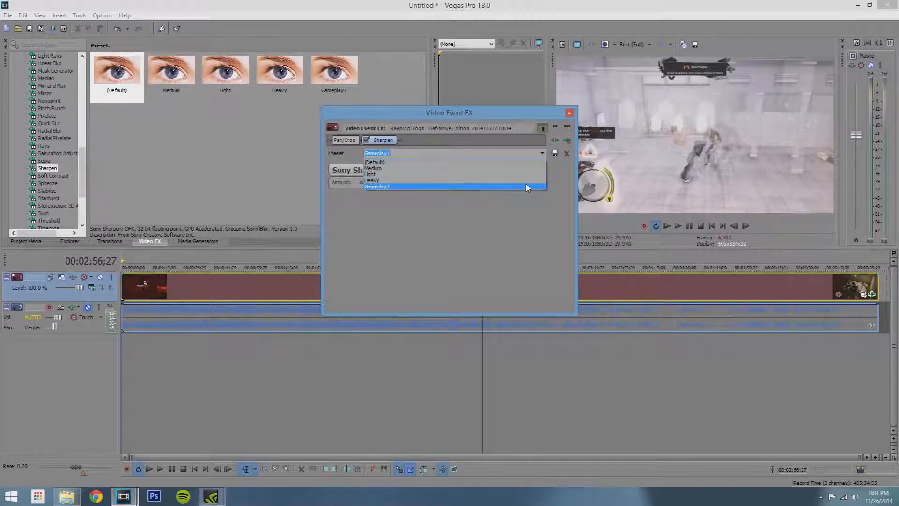
{"action": "left_click", "coordinate": [526, 186]}
{"action": "left_click_drag", "start_coordinate": [387, 183], "coordinate": [364, 182]}
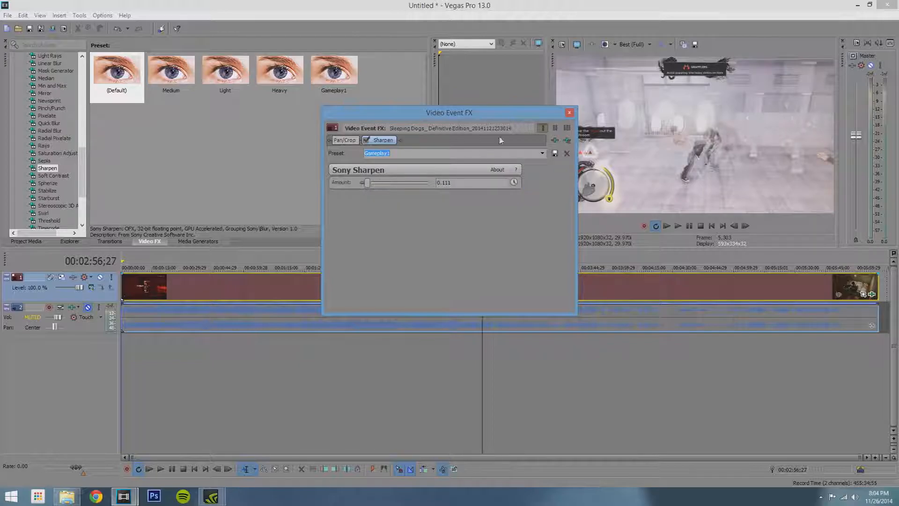
{"action": "left_click", "coordinate": [569, 113]}
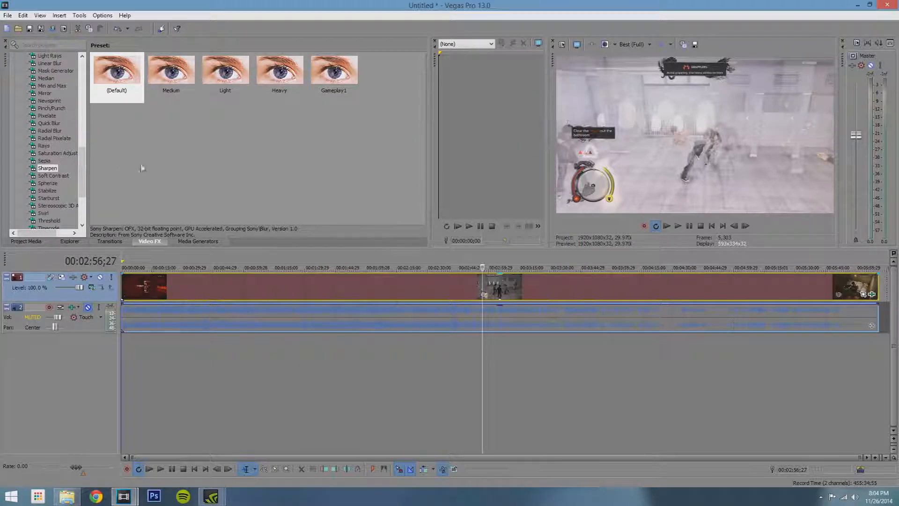
Add the Saturation Adjust effect to the video event using the Gameplay1 preset.
{"action": "left_click_drag", "start_coordinate": [80, 167], "coordinate": [75, 185]}
{"action": "left_click", "coordinate": [72, 108]}
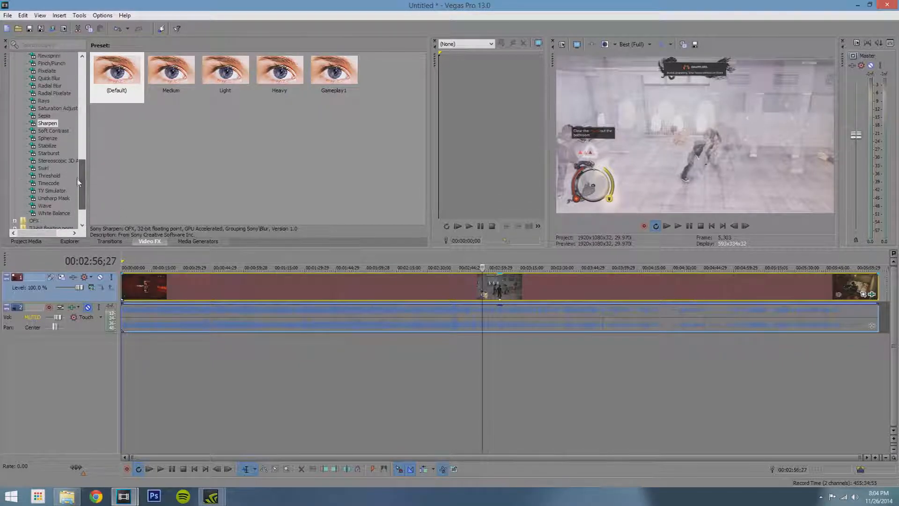
{"action": "left_click_drag", "start_coordinate": [71, 111], "coordinate": [310, 287]}
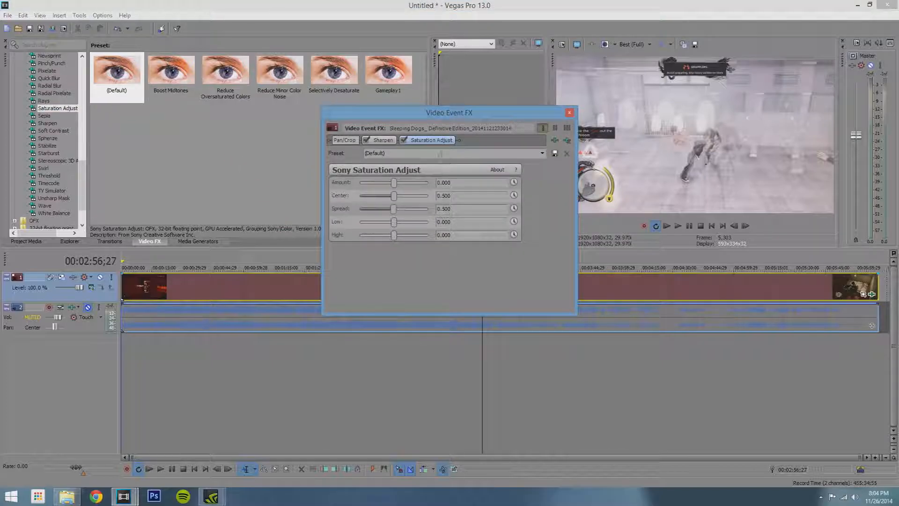
{"action": "left_click", "coordinate": [544, 154]}
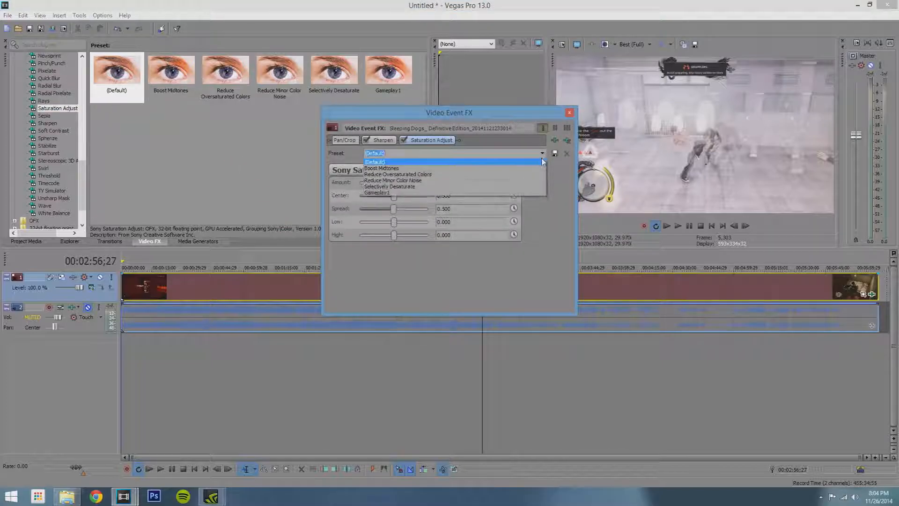
{"action": "left_click", "coordinate": [522, 195]}
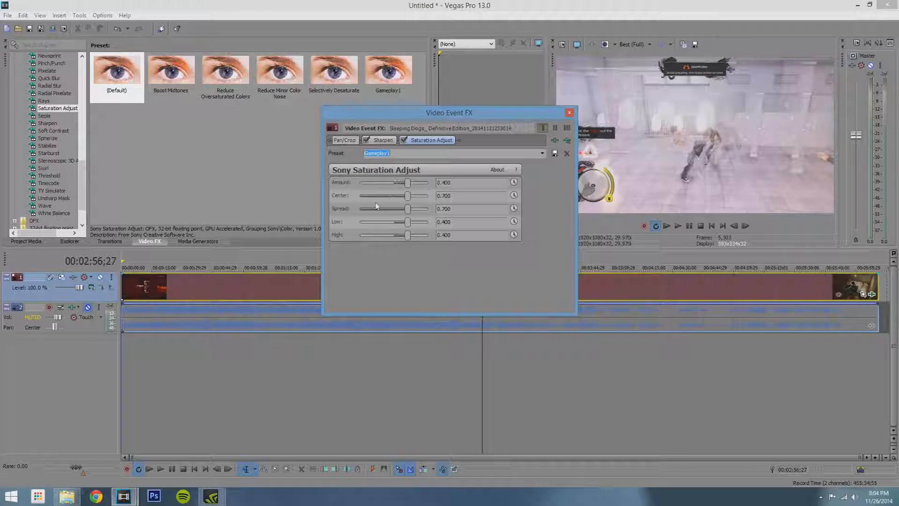
Preview the frame at 00:04:12;11, compare it with and without Saturation Adjust, and close the effect settings.
{"action": "left_click", "coordinate": [673, 286]}
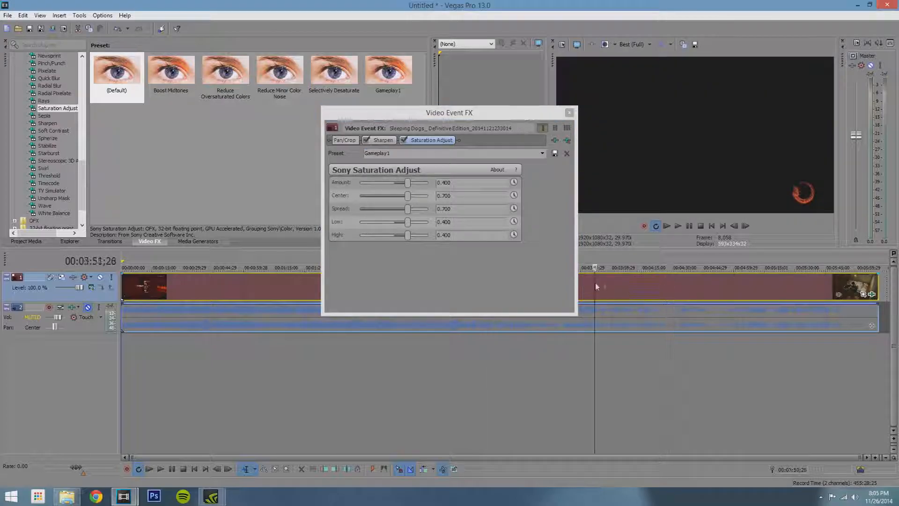
{"action": "left_click", "coordinate": [637, 292]}
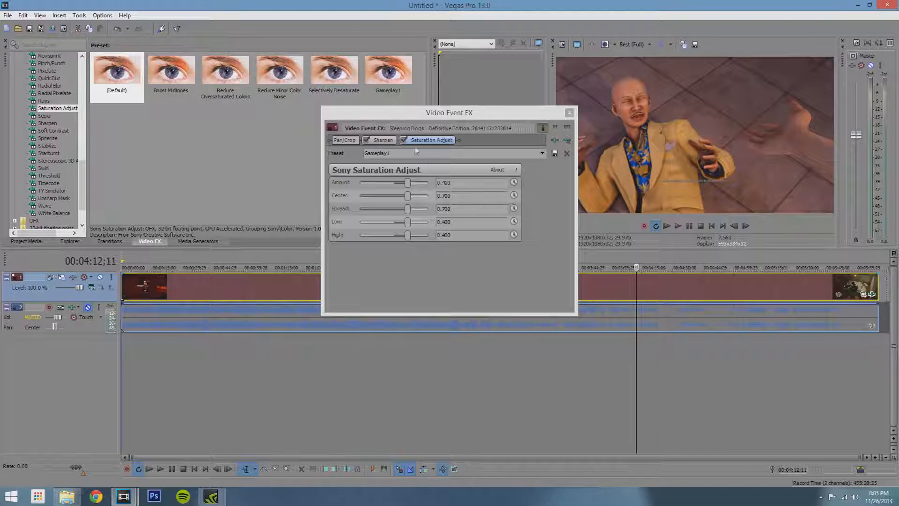
{"action": "left_click", "coordinate": [403, 141]}
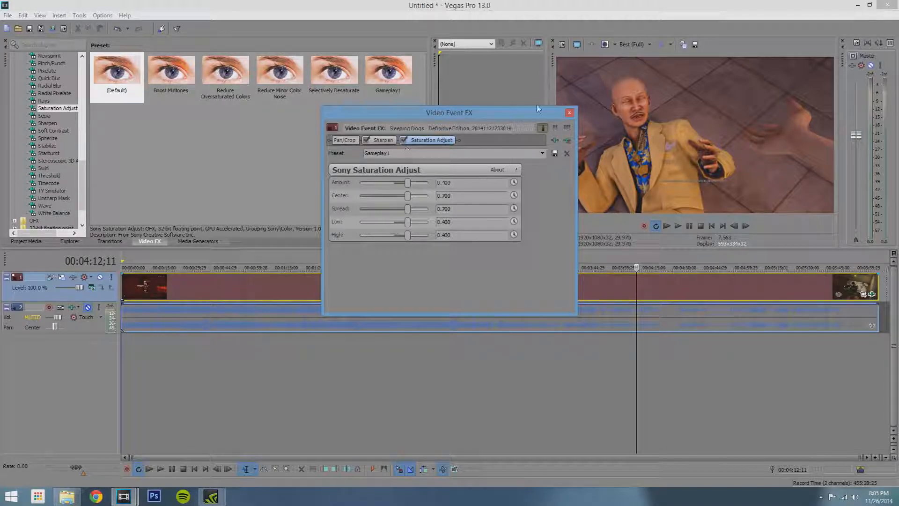
{"action": "left_click", "coordinate": [569, 113]}
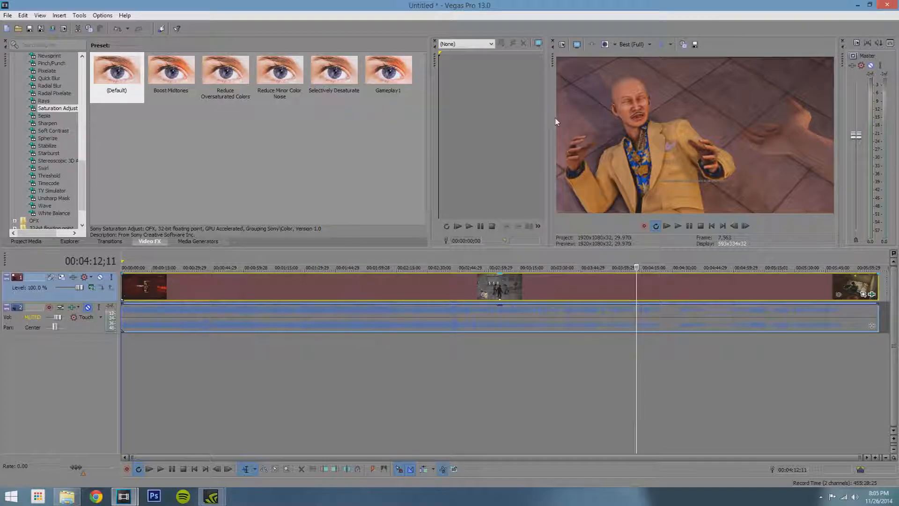
Add the Color Corrector (Secondary) effect to the video event using the Gameplay1 preset.
{"action": "left_click_drag", "start_coordinate": [82, 192], "coordinate": [104, 87]}
{"action": "left_click", "coordinate": [61, 152]}
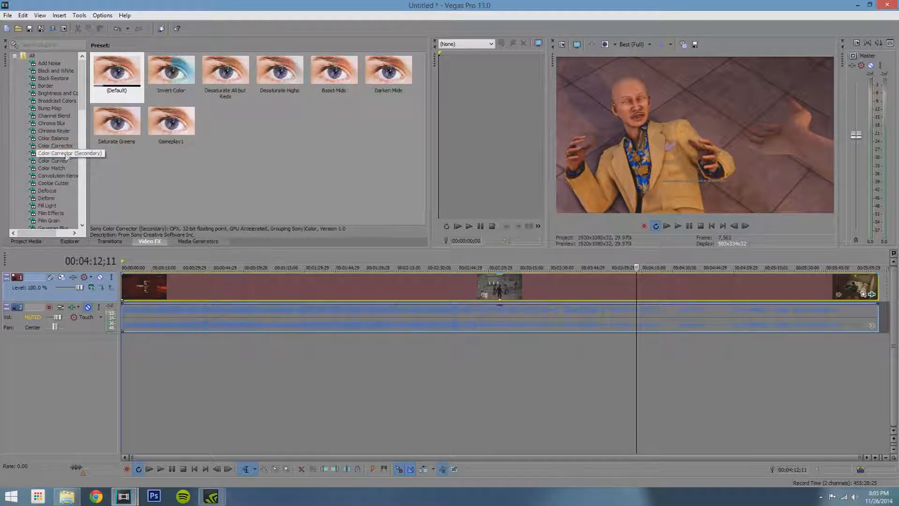
{"action": "left_click_drag", "start_coordinate": [64, 154], "coordinate": [268, 289]}
{"action": "left_click", "coordinate": [515, 153]}
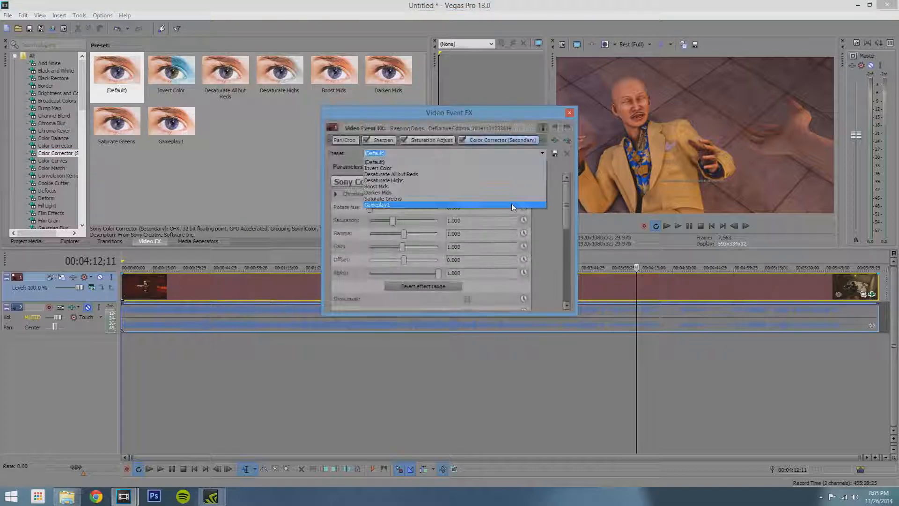
{"action": "left_click", "coordinate": [513, 205]}
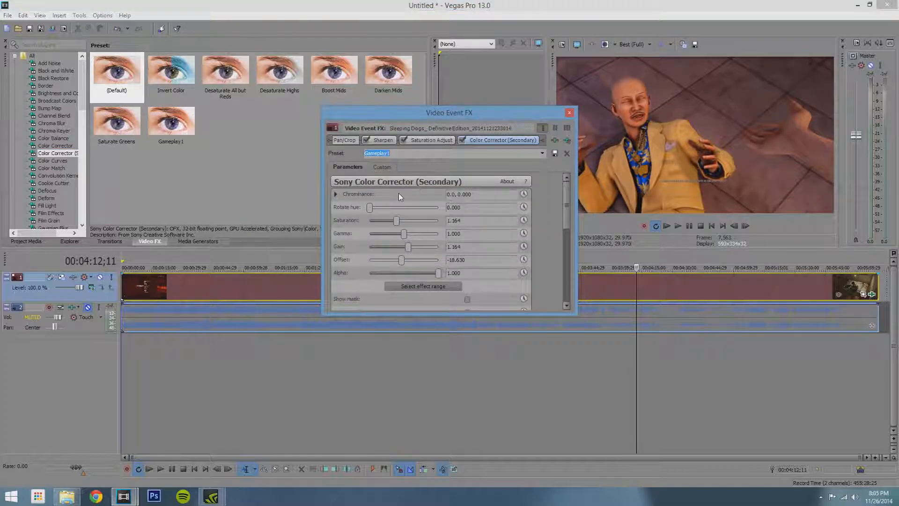
Compare the frame with and without Color Corrector (Secondary) and review the effect's parameters.
{"action": "left_click", "coordinate": [462, 140]}
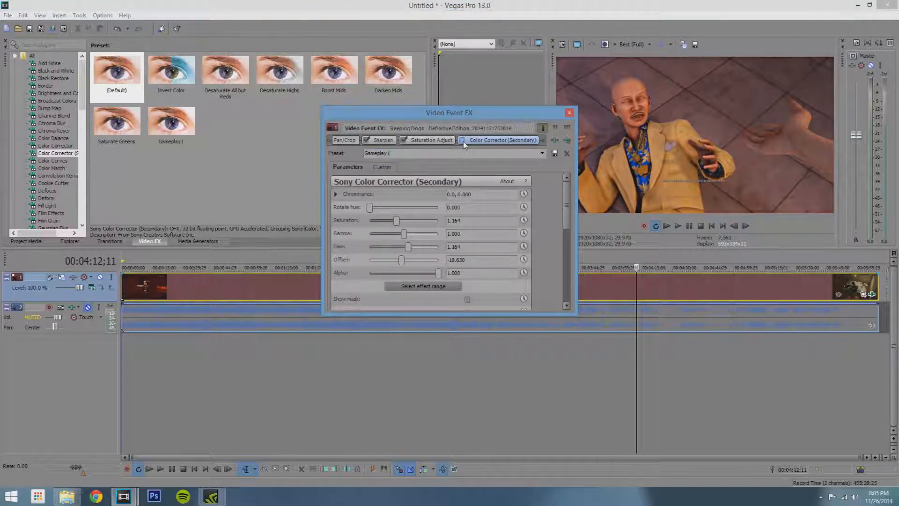
{"action": "left_click", "coordinate": [463, 140]}
{"action": "scroll", "coordinate": [569, 220], "scroll_direction": "down", "scroll_amount": 1}
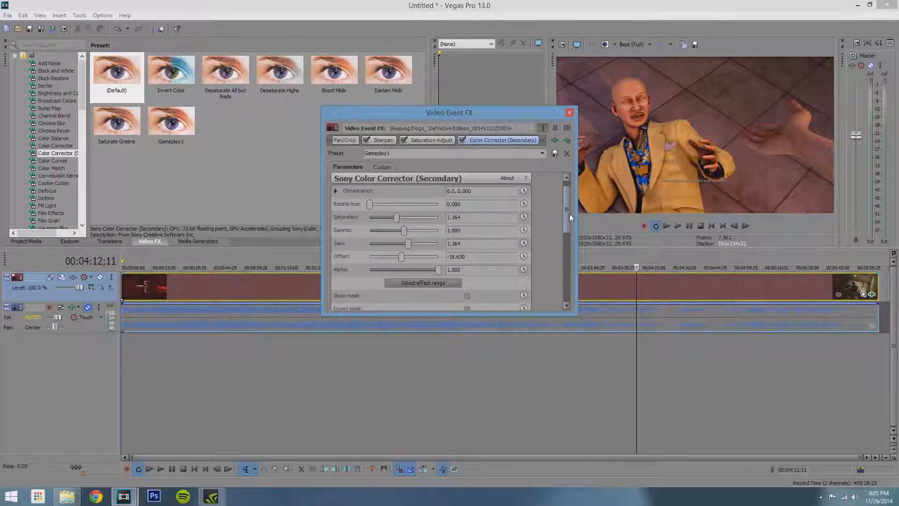
{"action": "scroll", "coordinate": [566, 192], "scroll_direction": "up", "scroll_amount": 1}
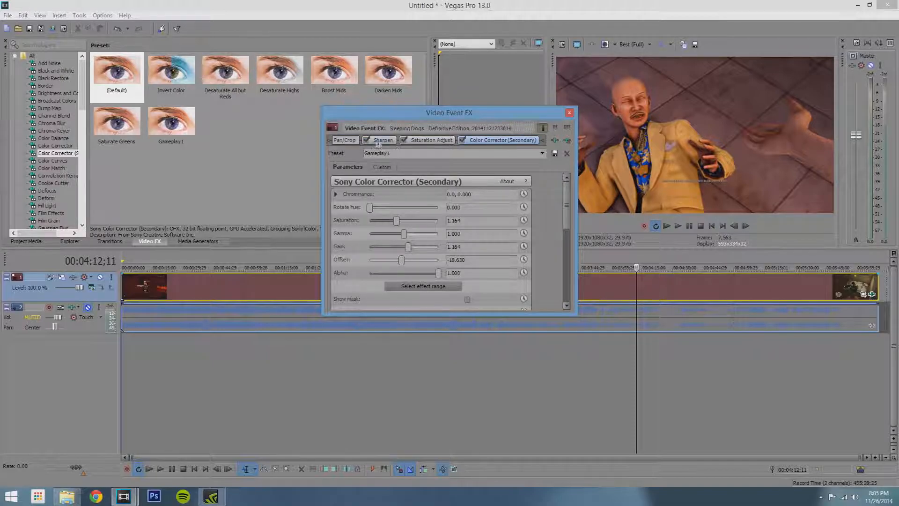
Switch off all three effects for comparison, re-enable only Saturation Adjust and Color Corrector (Secondary), and close the effect settings.
{"action": "left_click", "coordinate": [463, 141]}
{"action": "left_click", "coordinate": [403, 140]}
{"action": "left_click", "coordinate": [367, 140]}
{"action": "left_click", "coordinate": [404, 140]}
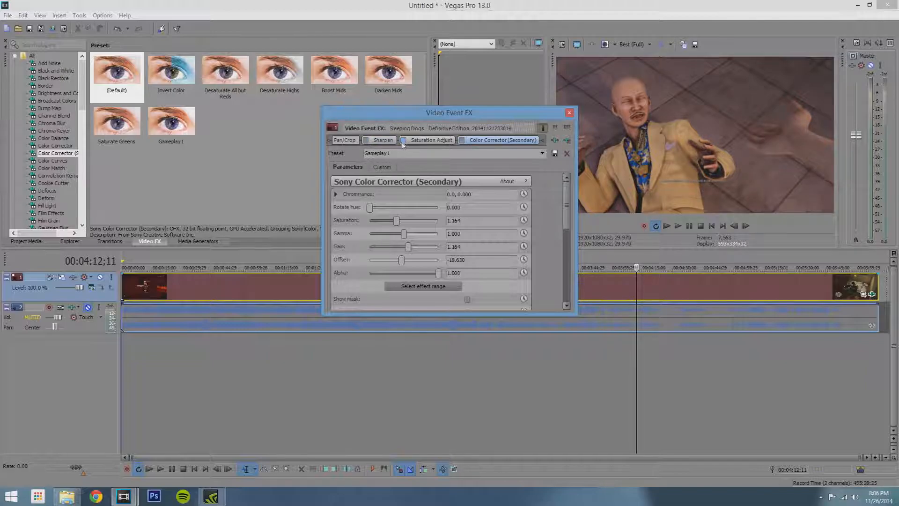
{"action": "left_click", "coordinate": [462, 140]}
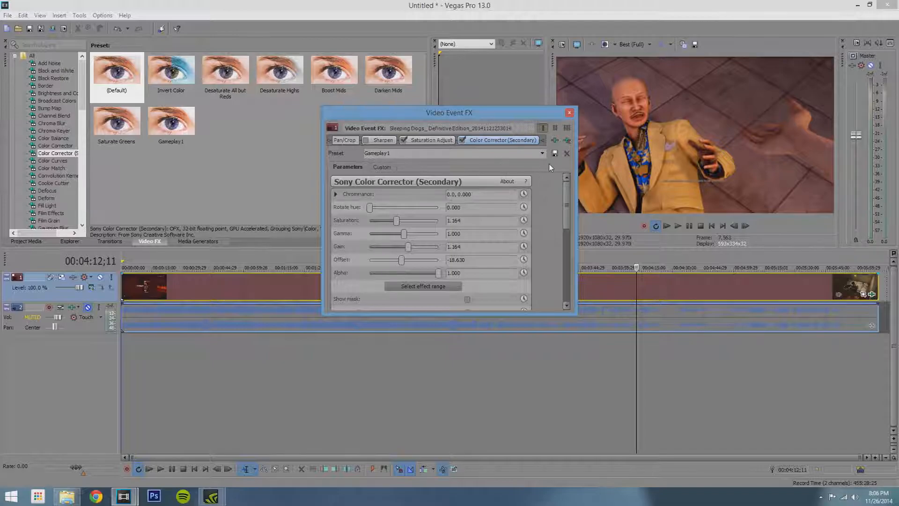
{"action": "left_click", "coordinate": [569, 113]}
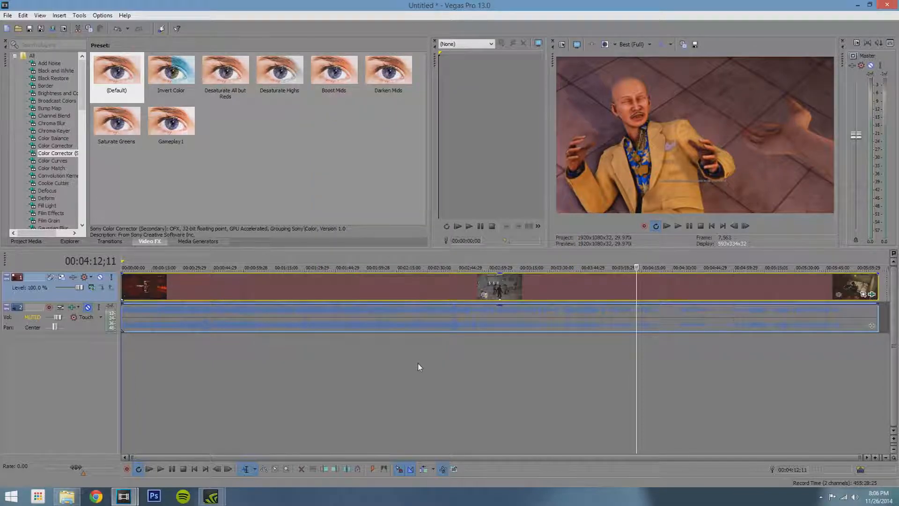
Start a project render, list only favorite formats, and choose the 8 Mbps HD 1080-30p Video 60 FPS template.
{"action": "left_click", "coordinate": [7, 16]}
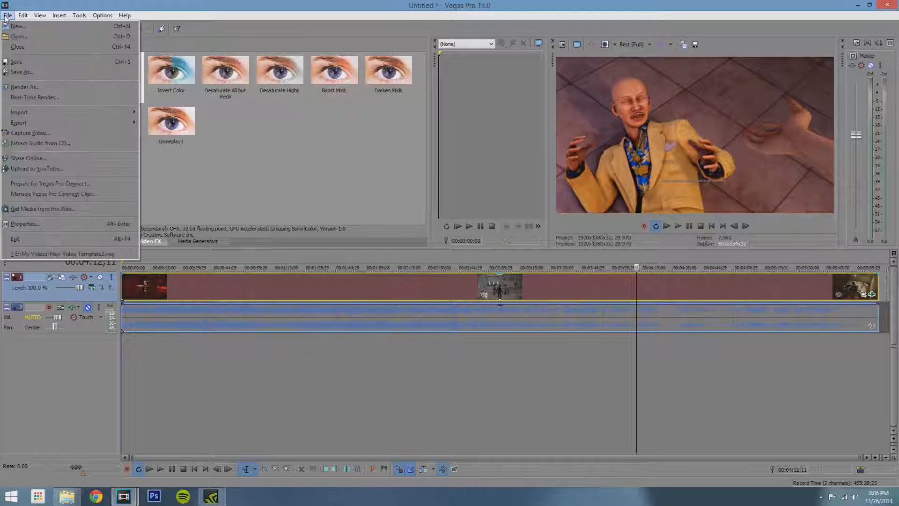
{"action": "left_click", "coordinate": [55, 88]}
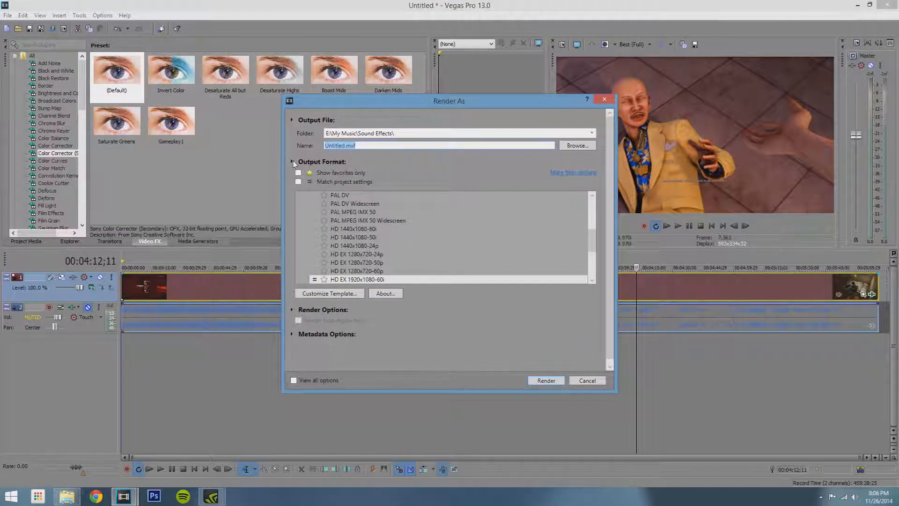
{"action": "left_click", "coordinate": [299, 172]}
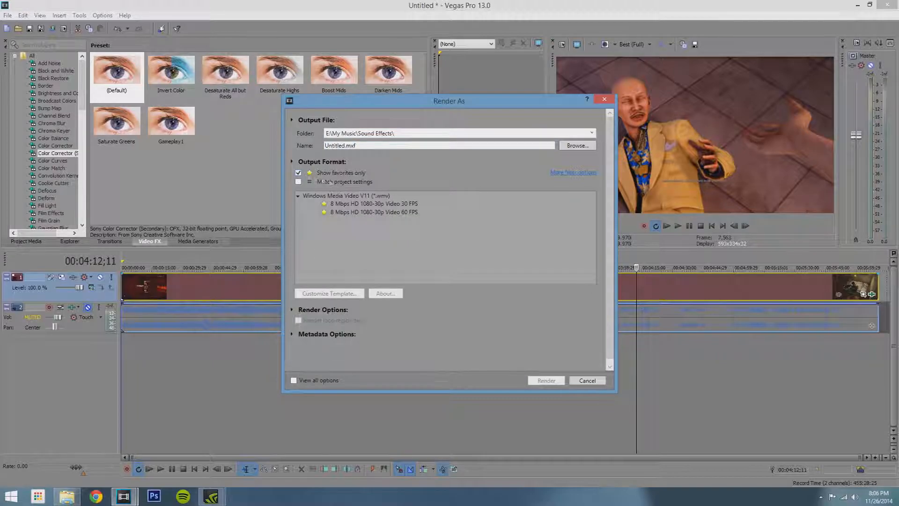
{"action": "left_click", "coordinate": [402, 213]}
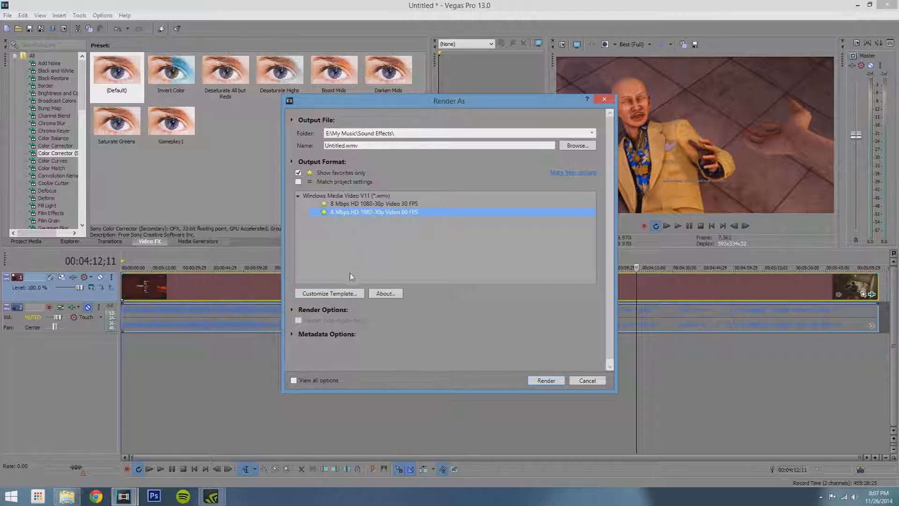
Customize the render template's video settings with a frame rate of 59.94 (Double NTSC).
{"action": "left_click", "coordinate": [350, 293]}
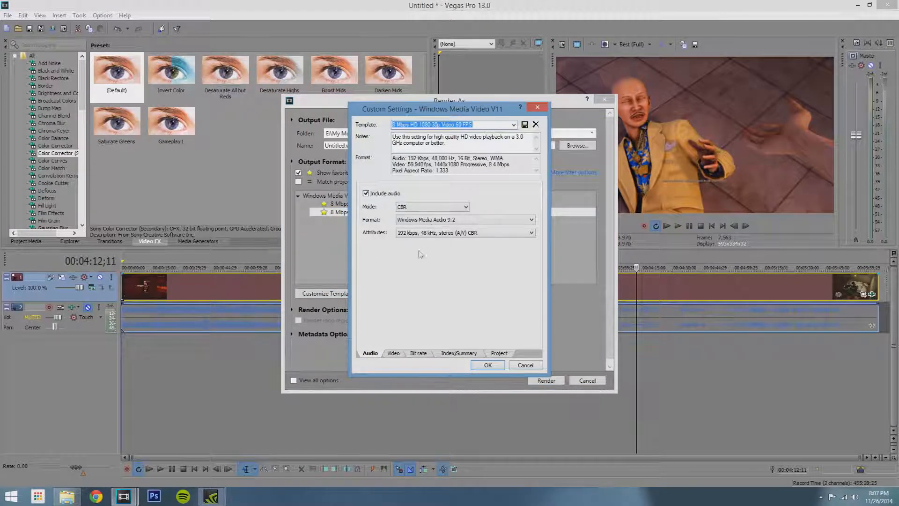
{"action": "left_click", "coordinate": [393, 354]}
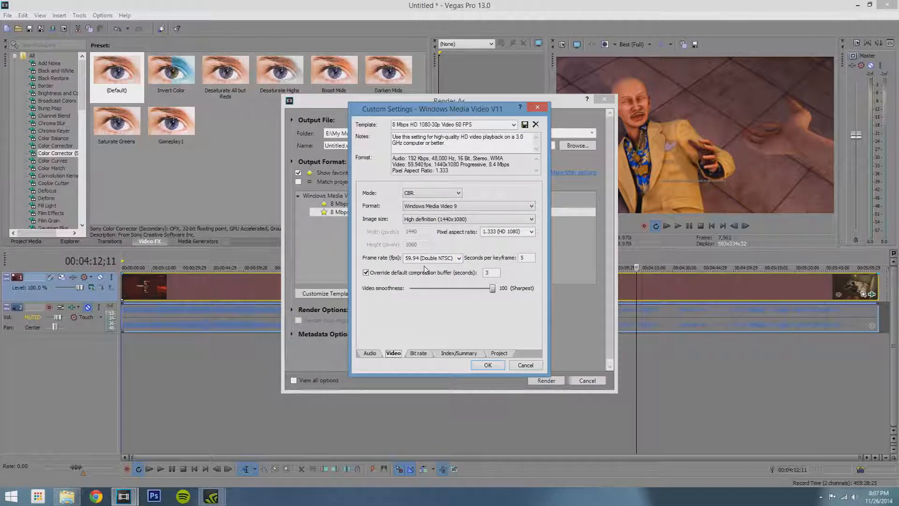
{"action": "left_click", "coordinate": [459, 261]}
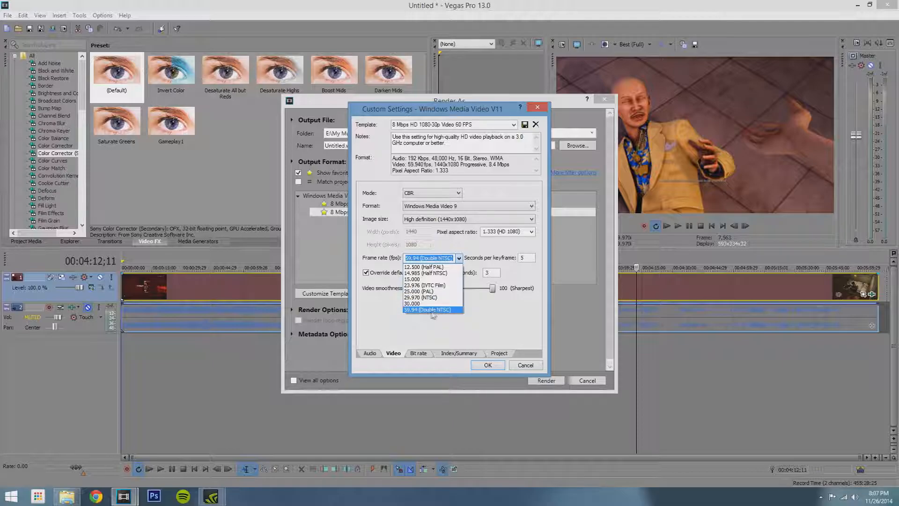
{"action": "left_click", "coordinate": [431, 311]}
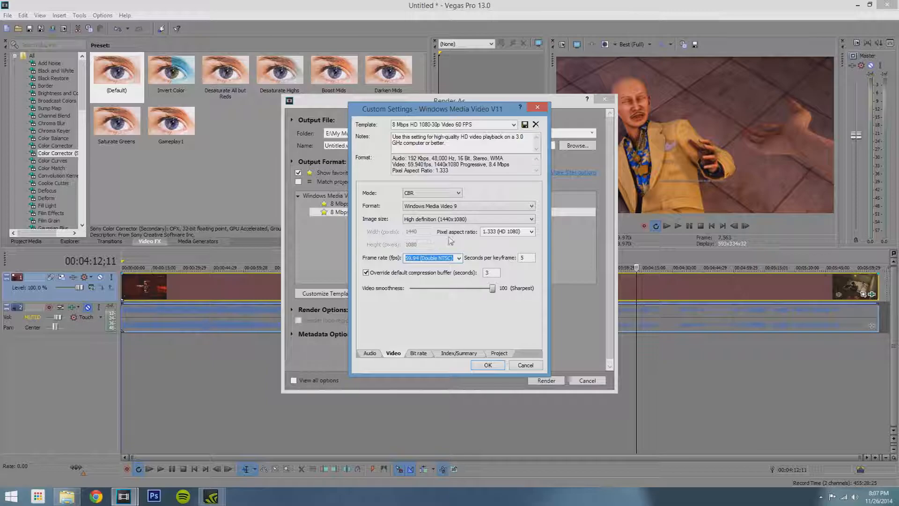
Review the template's pixel aspect ratio options, video smoothness, target bit rate and index/summary settings.
{"action": "left_click", "coordinate": [532, 232]}
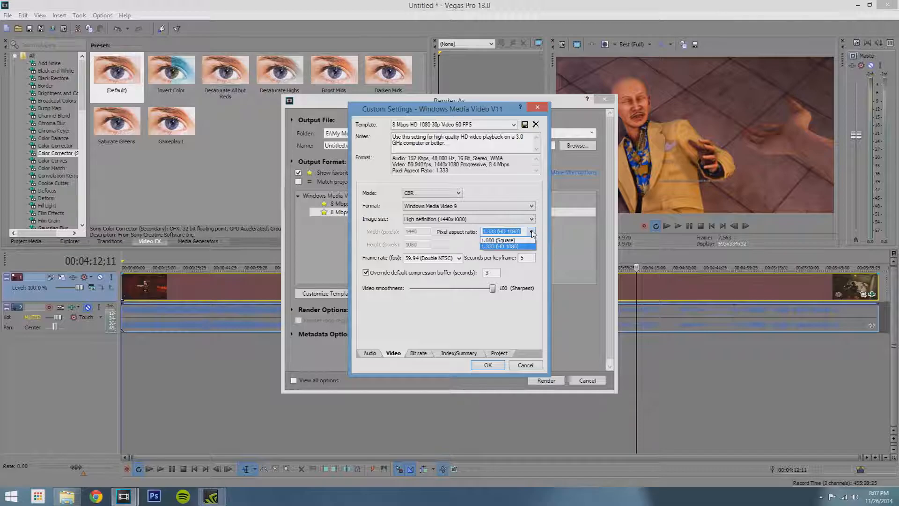
{"action": "left_click", "coordinate": [468, 340]}
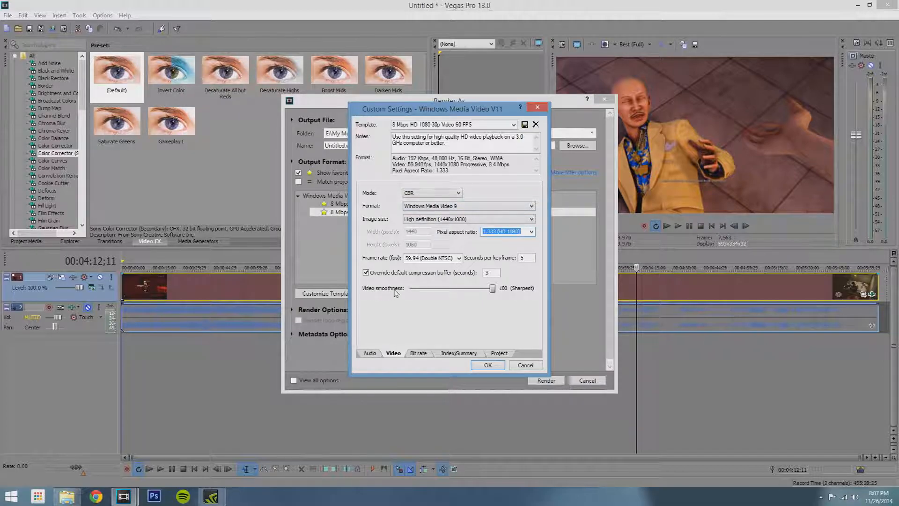
{"action": "left_click", "coordinate": [494, 288]}
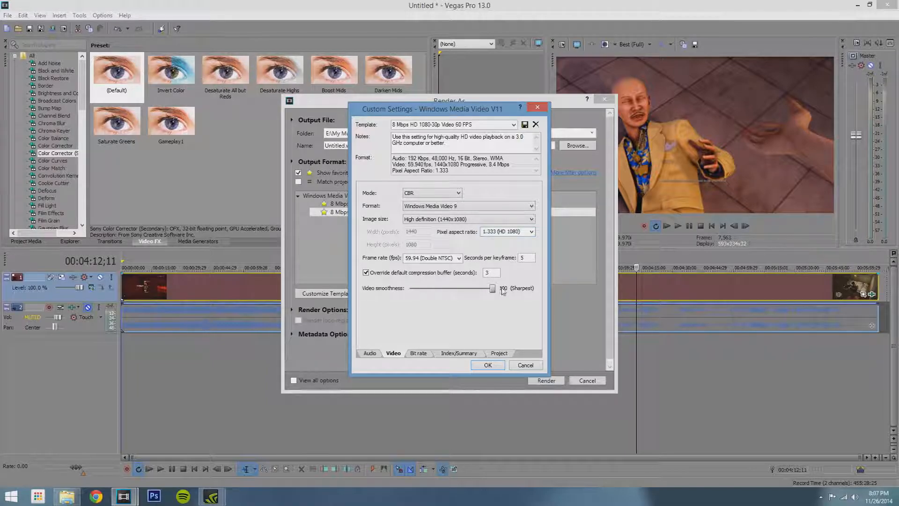
{"action": "left_click", "coordinate": [416, 355]}
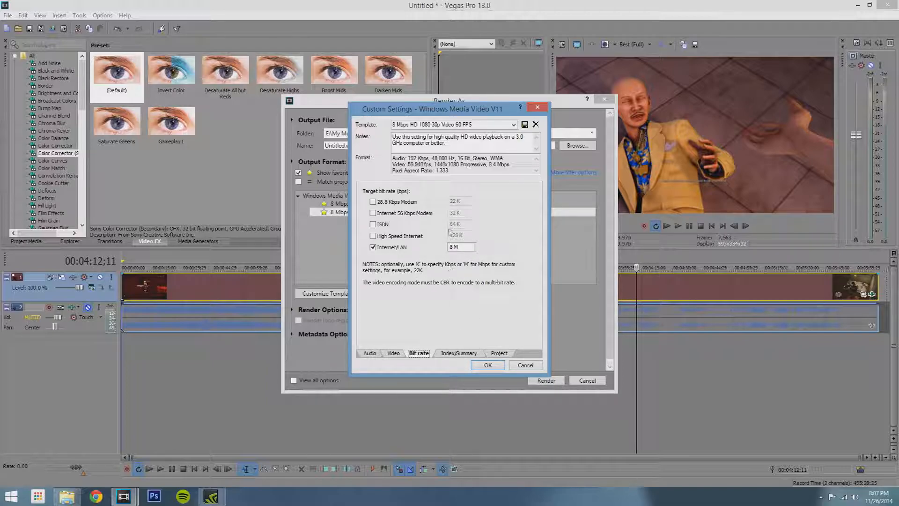
{"action": "left_click", "coordinate": [461, 354]}
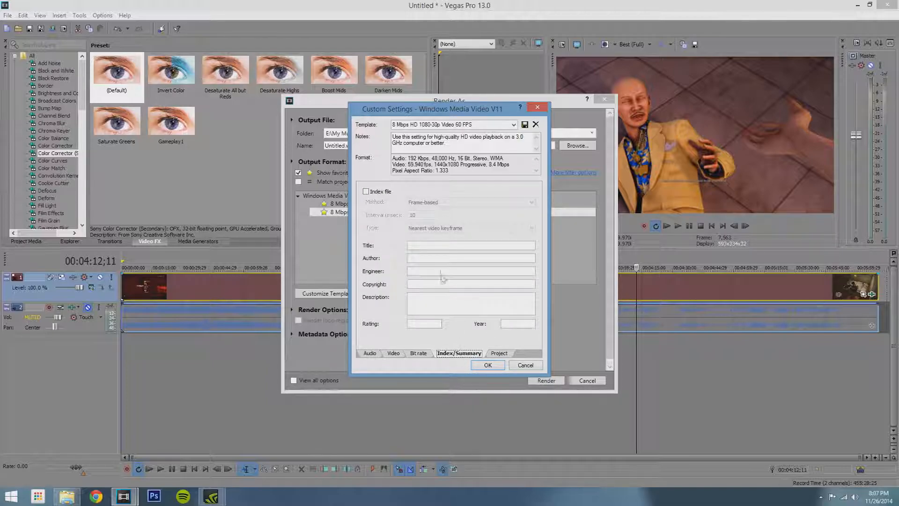
Set the render template's video rendering quality to Best in its project settings.
{"action": "left_click", "coordinate": [499, 353]}
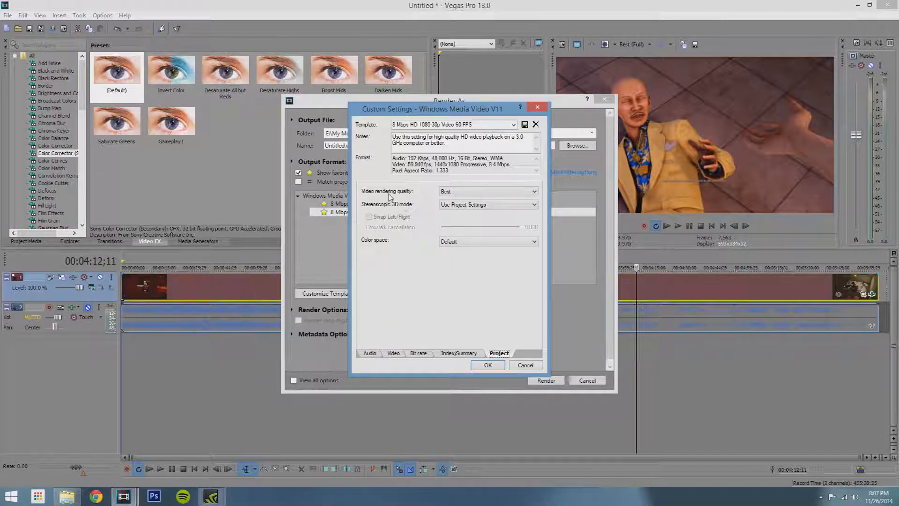
{"action": "left_click", "coordinate": [478, 193]}
{"action": "left_click", "coordinate": [478, 193]}
{"action": "left_click", "coordinate": [479, 191]}
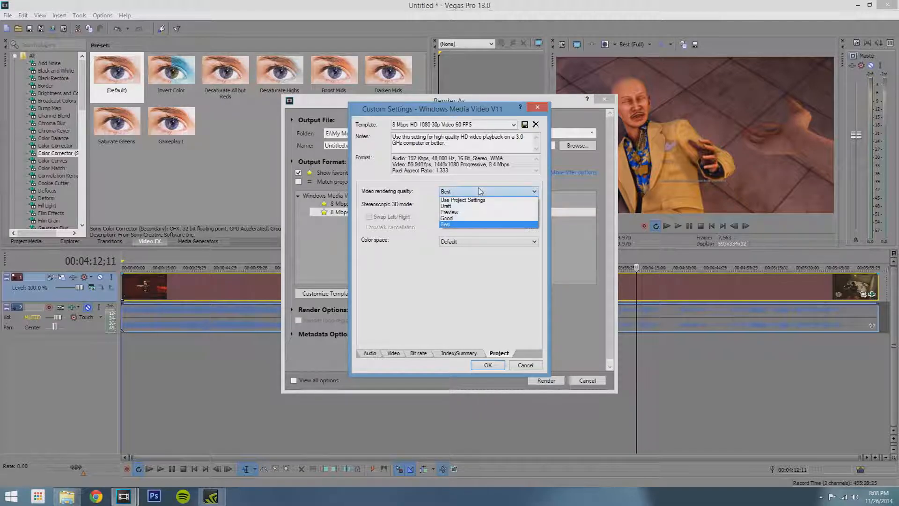
{"action": "left_click", "coordinate": [461, 225]}
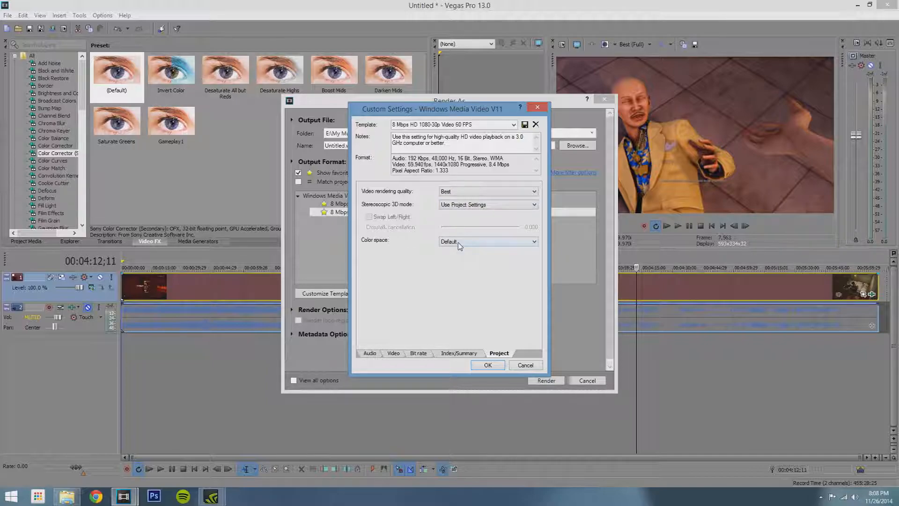
Check the template's video and audio settings, accept the custom settings, and leave the render setup without rendering.
{"action": "left_click", "coordinate": [394, 354]}
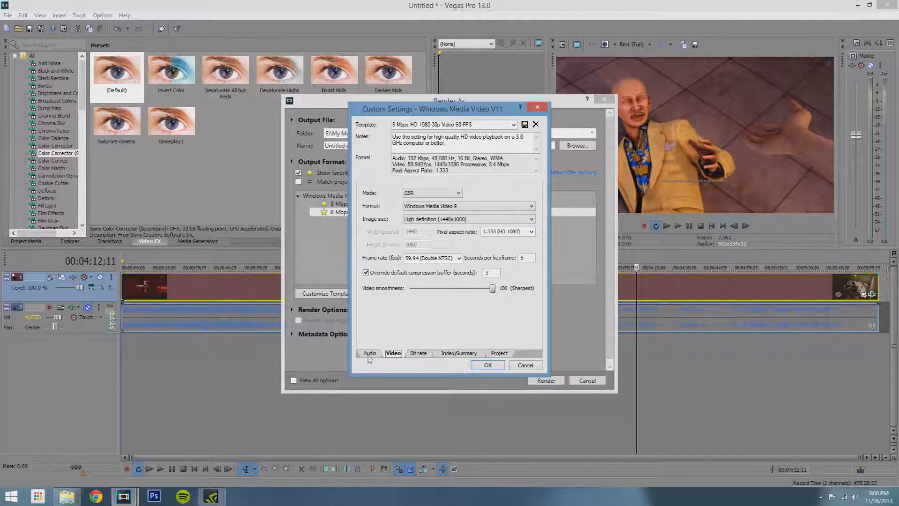
{"action": "left_click", "coordinate": [373, 354]}
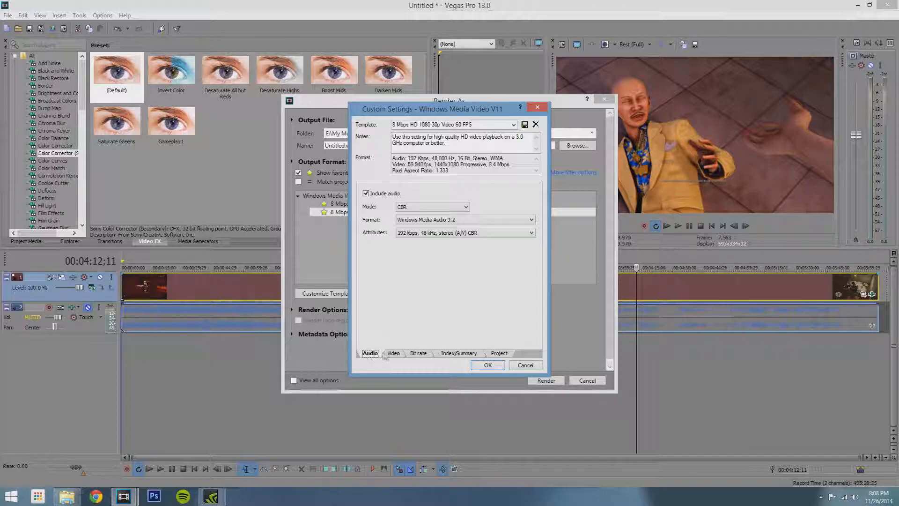
{"action": "left_click", "coordinate": [461, 233]}
{"action": "left_click", "coordinate": [357, 271]}
{"action": "left_click", "coordinate": [486, 365]}
{"action": "left_click", "coordinate": [587, 381]}
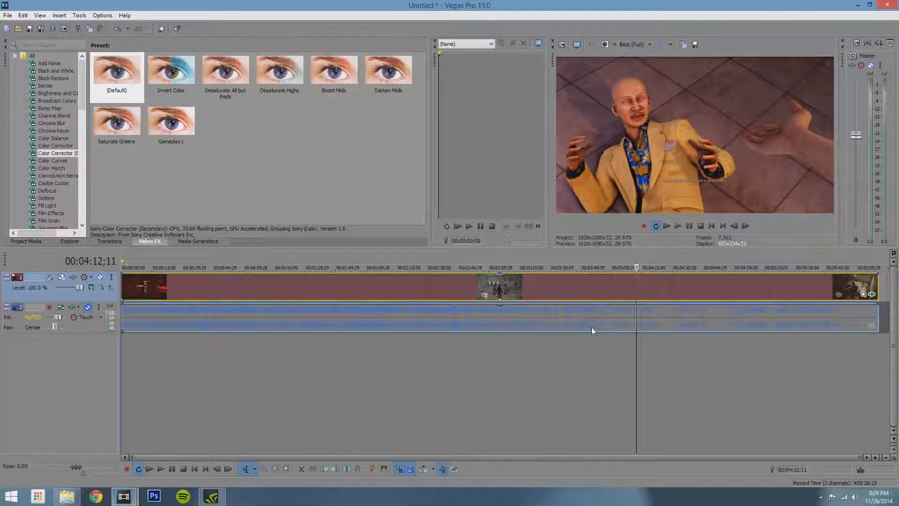
Preview the corrected gameplay at several points on the timeline, ending at about 00:03:34.
{"action": "left_click", "coordinate": [557, 293]}
{"action": "left_click", "coordinate": [597, 292]}
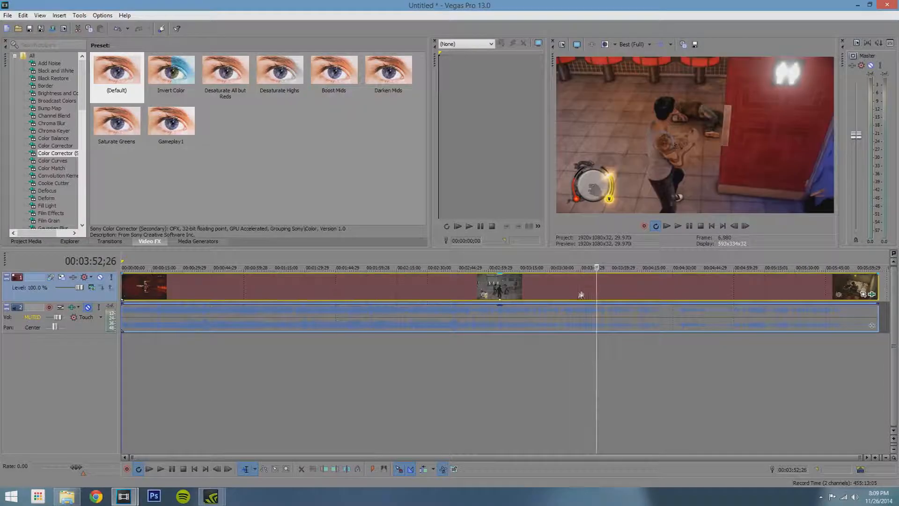
{"action": "left_click", "coordinate": [559, 296]}
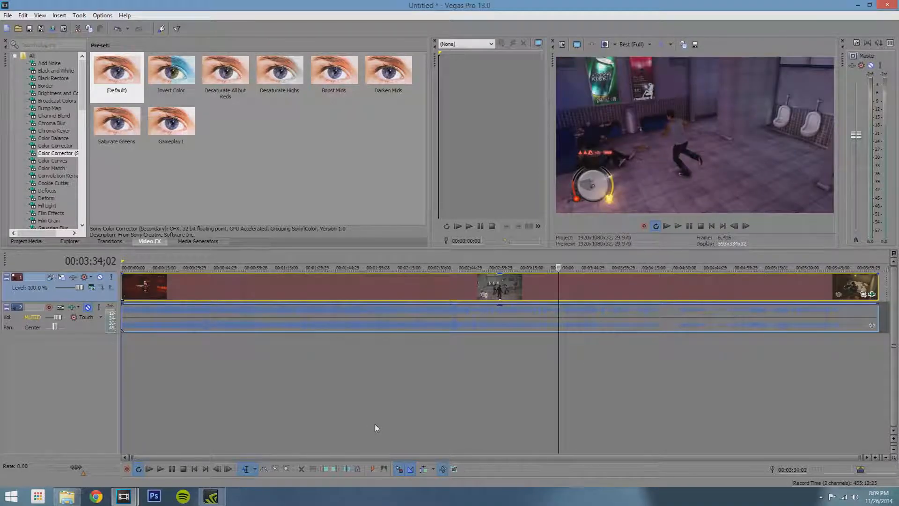